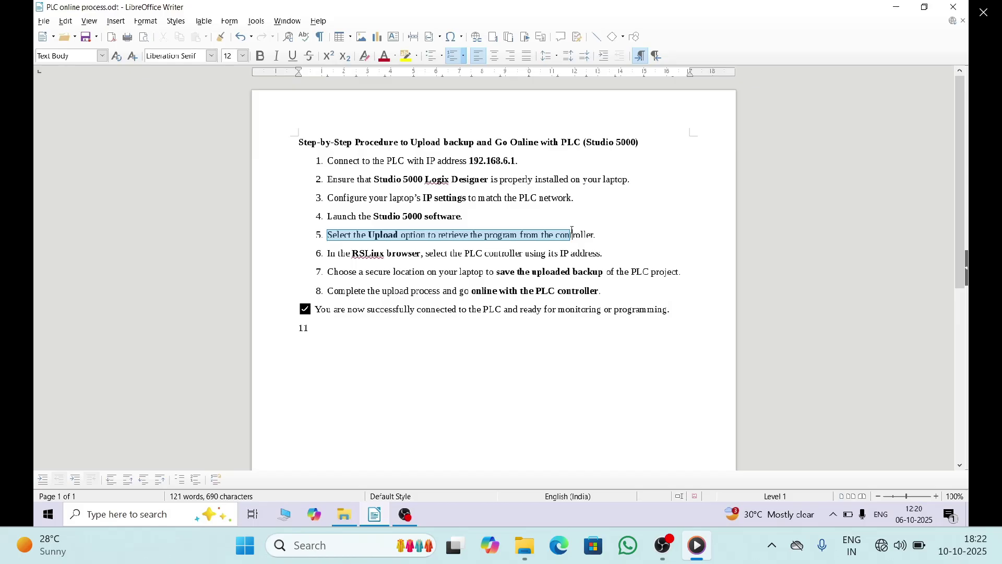
- Review the written procedure's steps on selecting the controller in the RSLinx browser and going online
triple_click(608, 254)
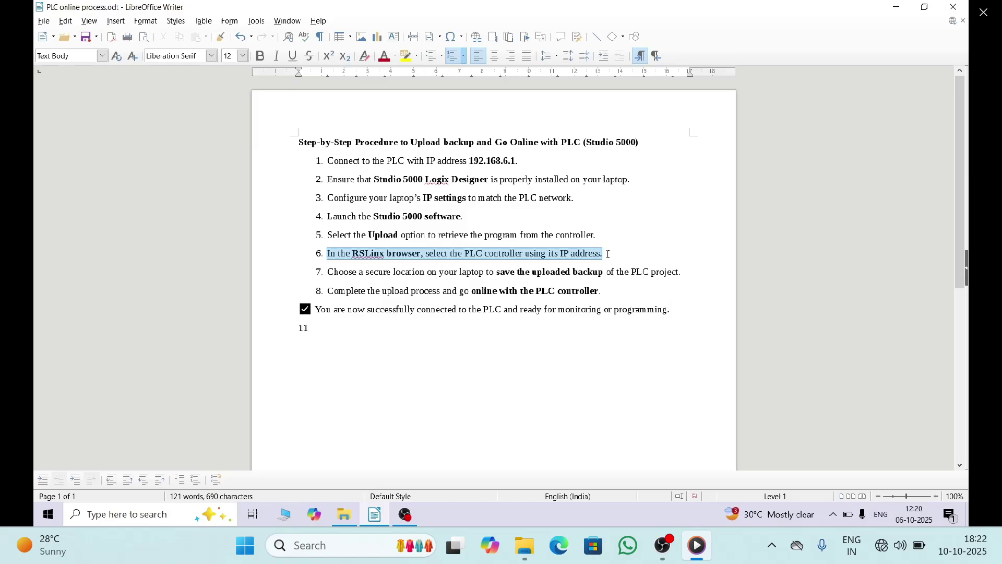
left_click(328, 292)
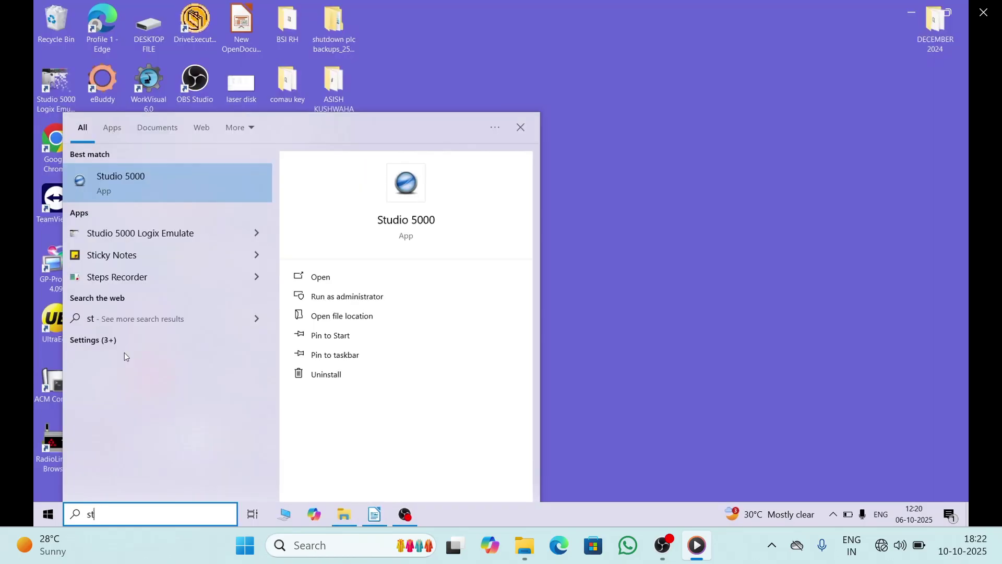
key("Escape")
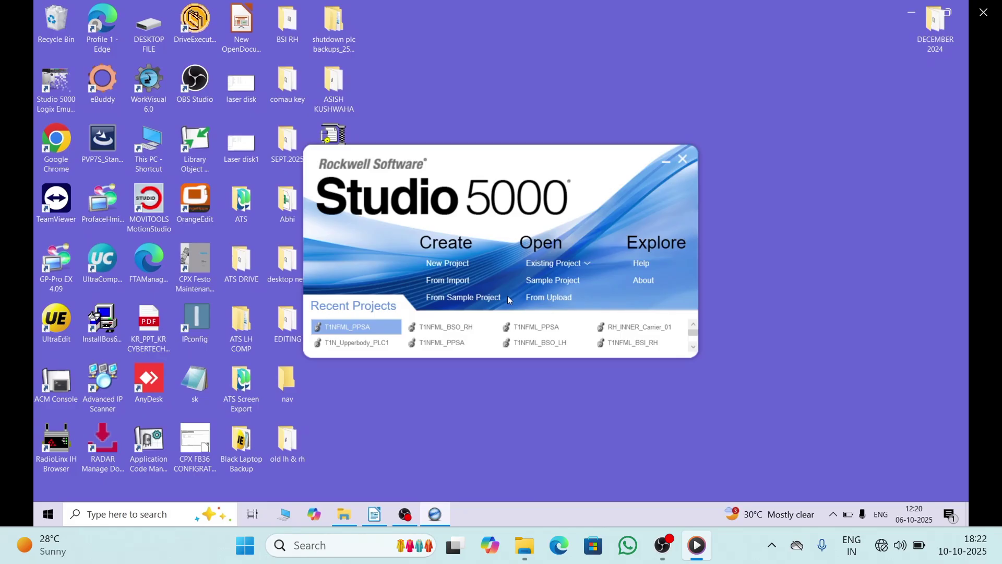
left_click(563, 299)
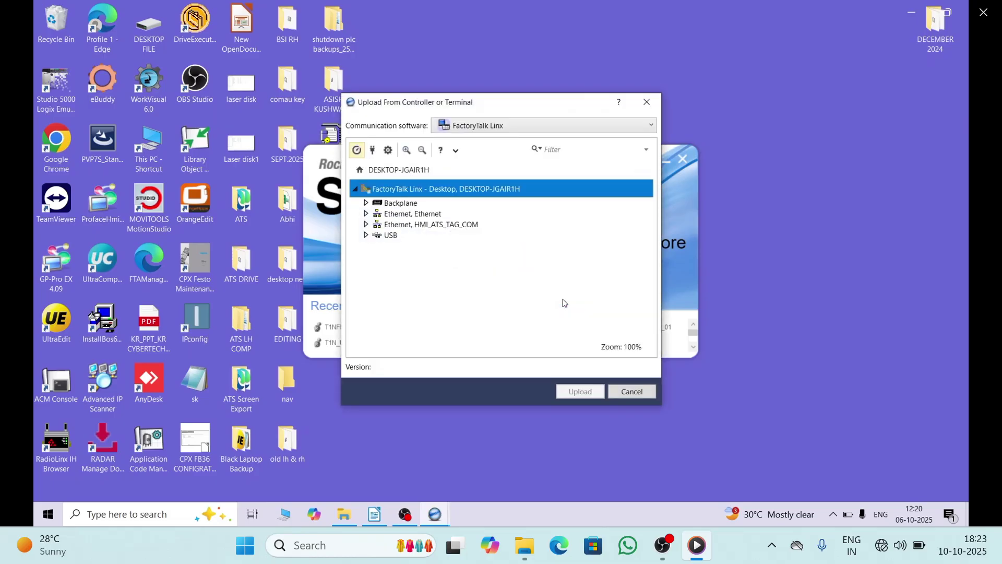
left_click(367, 215)
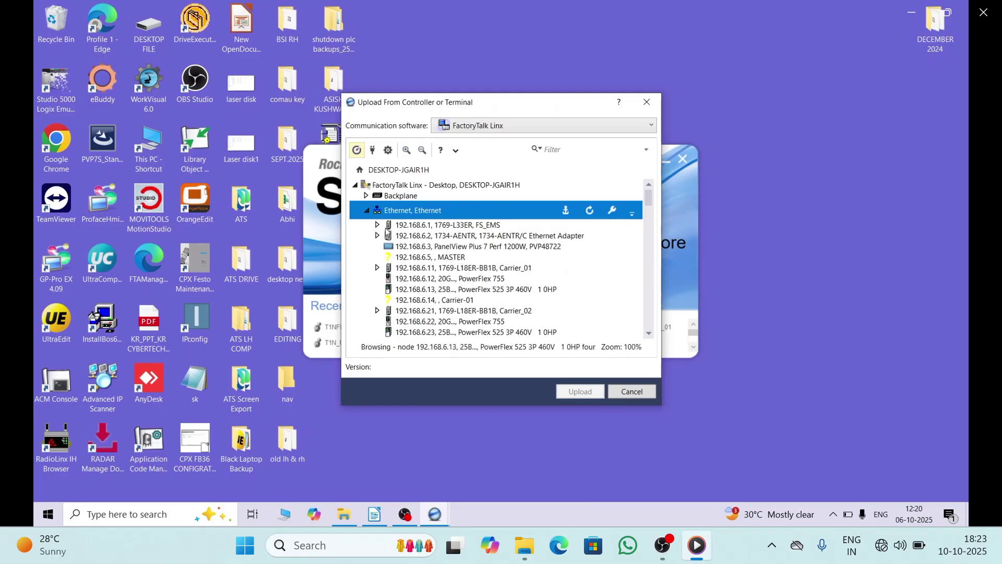
left_click(632, 391)
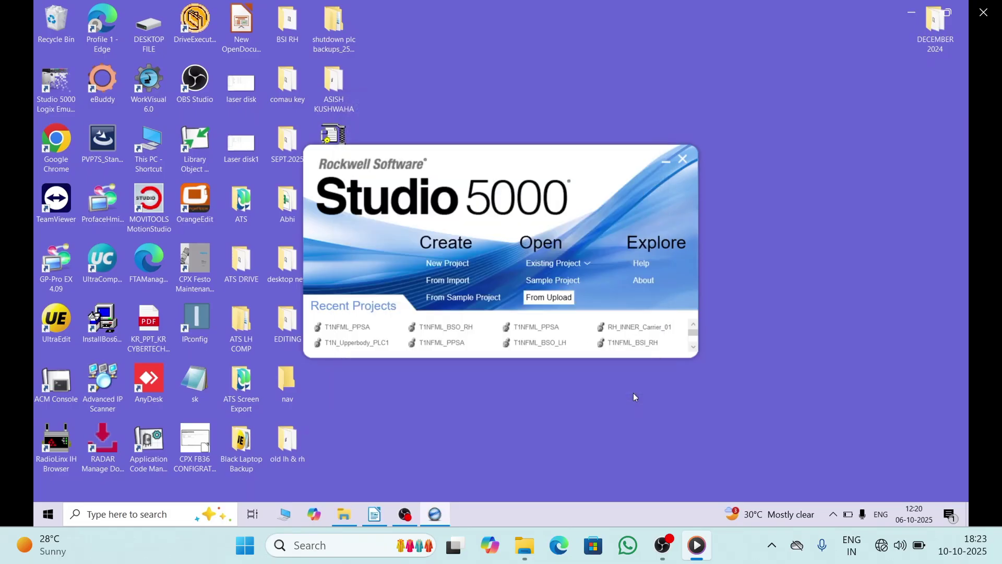
left_click(684, 160)
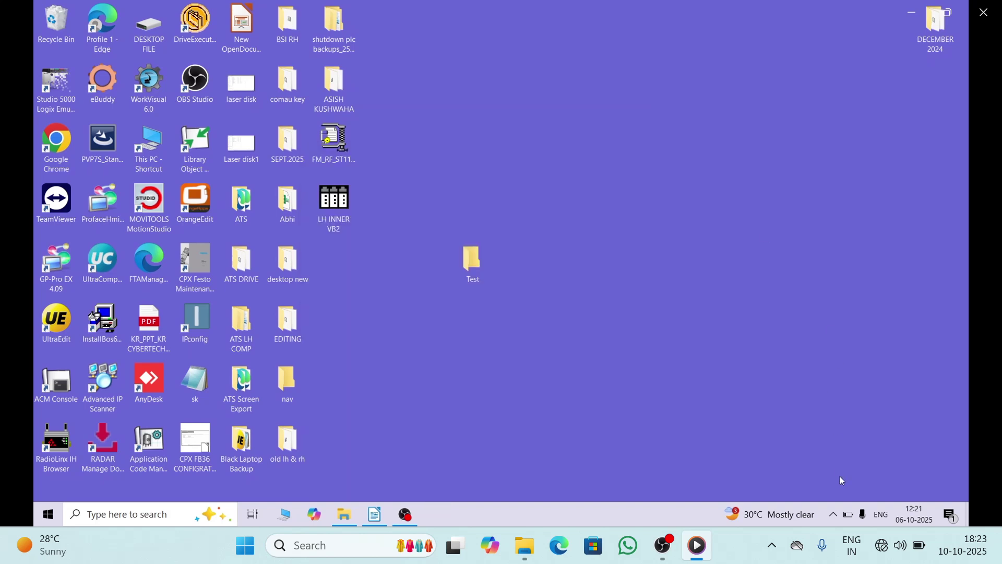
- Open the Wi-Fi adapter's Internet Protocol Version 4 properties from the Windows network adapter options
left_click(833, 514)
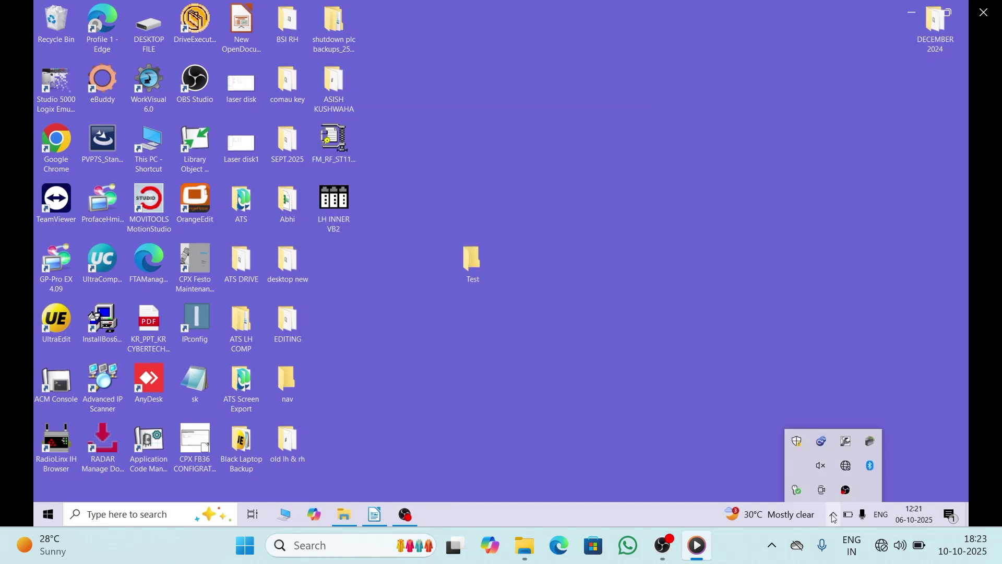
left_click(849, 464)
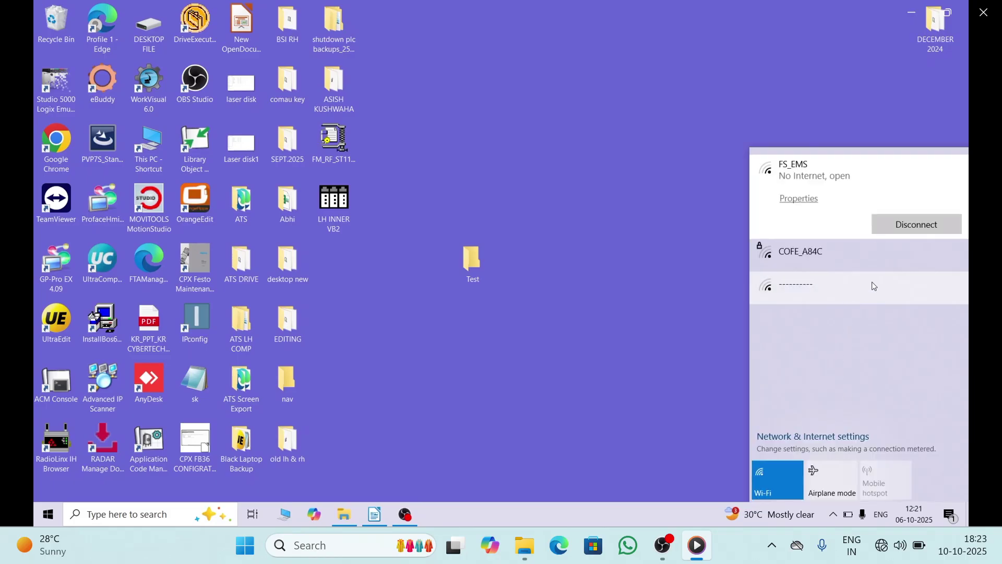
left_click(806, 437)
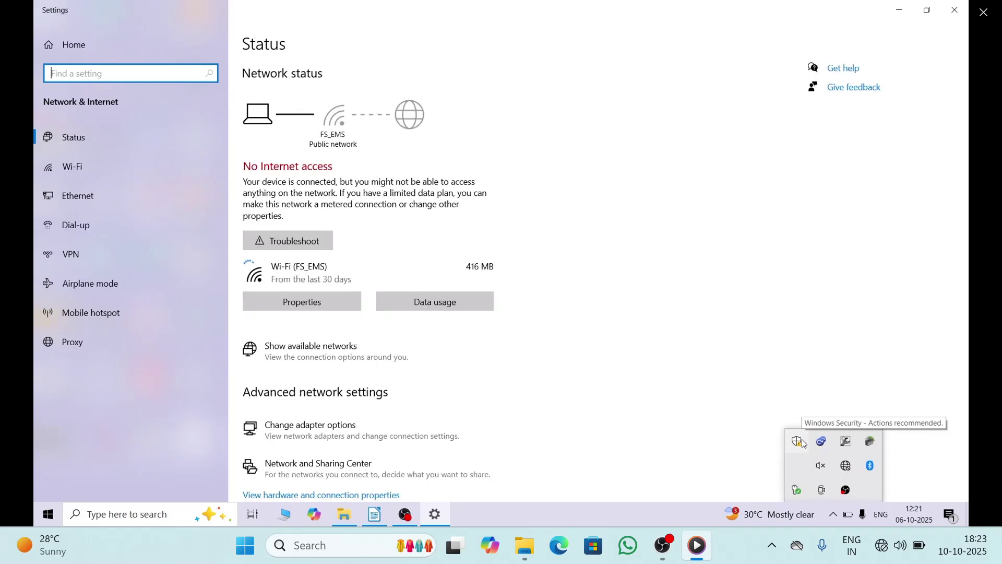
type("334")
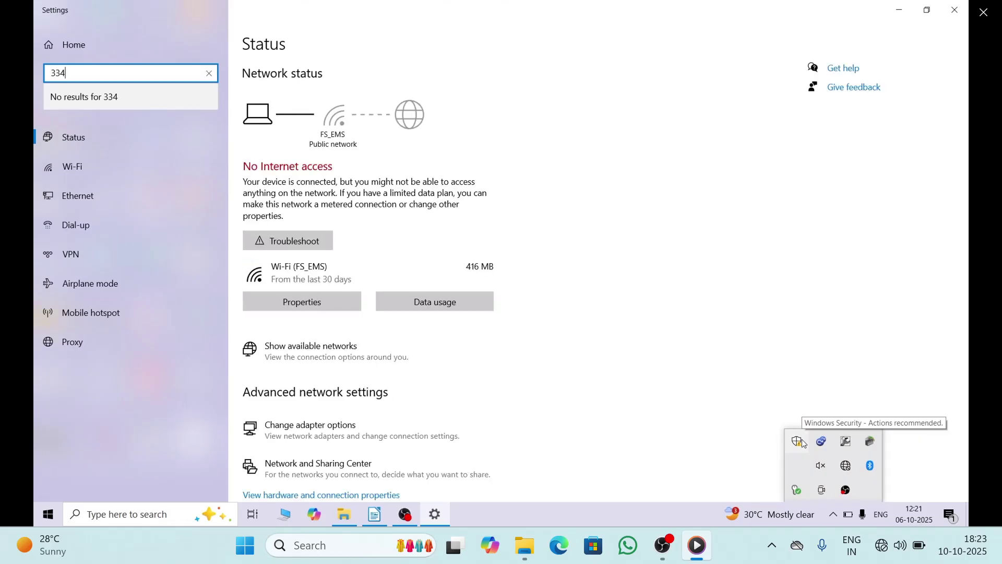
left_click(330, 428)
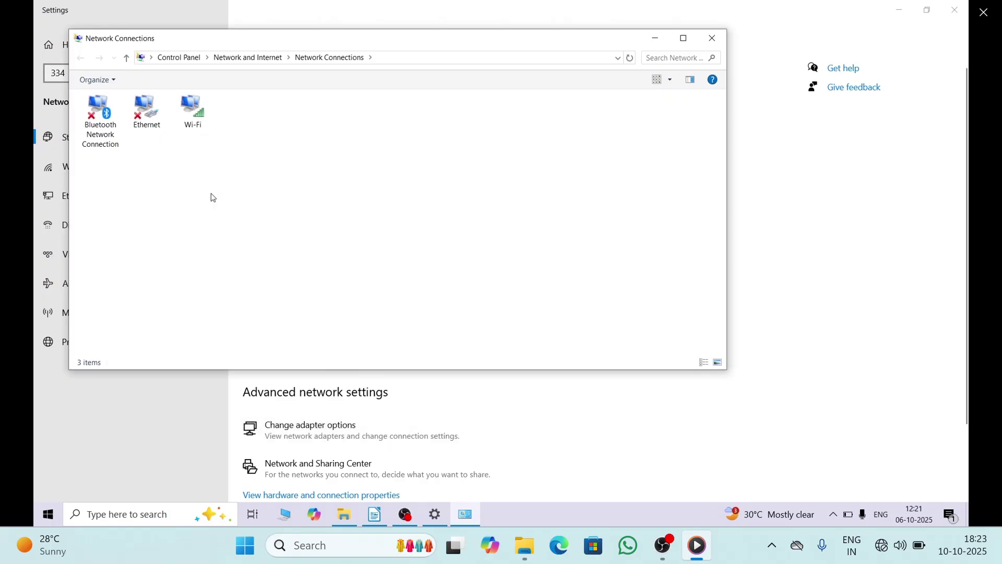
double_click(193, 110)
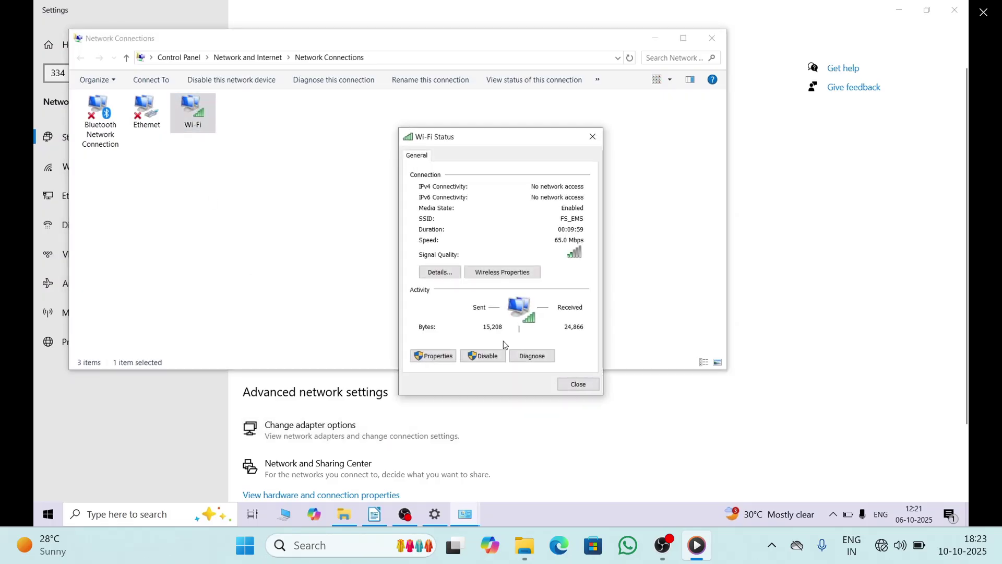
left_click(436, 356)
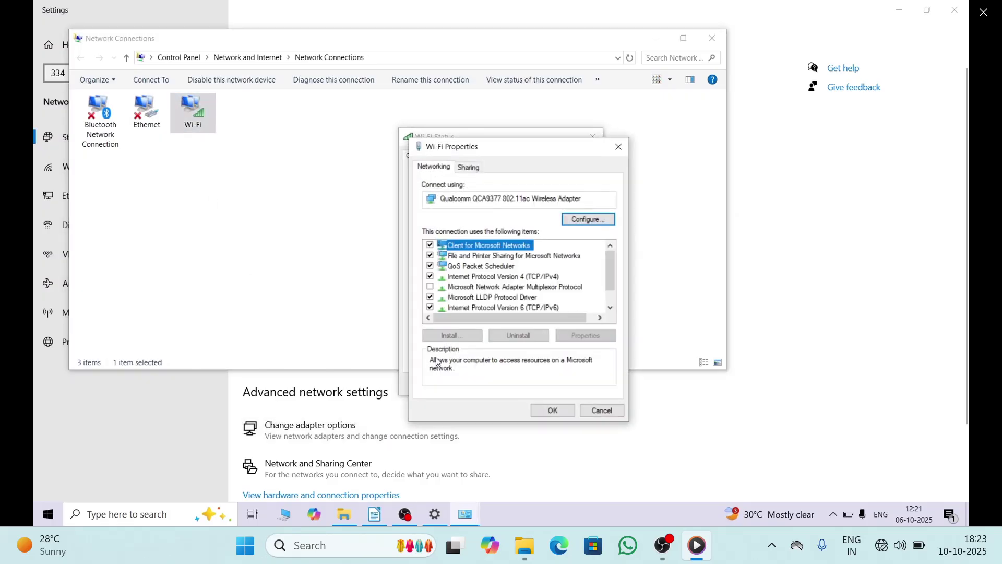
double_click(547, 275)
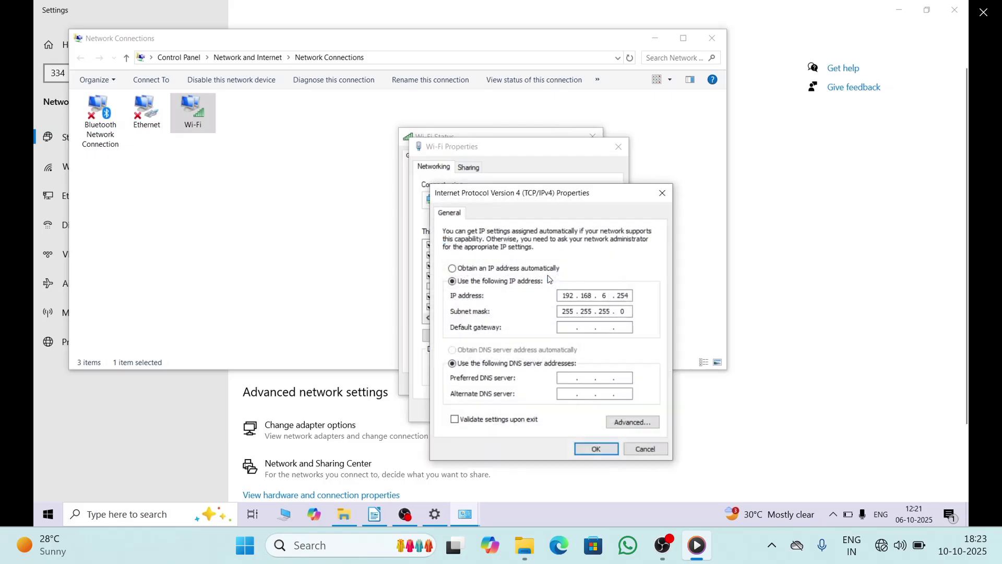
- Give the Wi-Fi adapter the static IP address 192.168.6.254 with subnet mask 255.255.255.0, and close the network settings
left_click(452, 269)
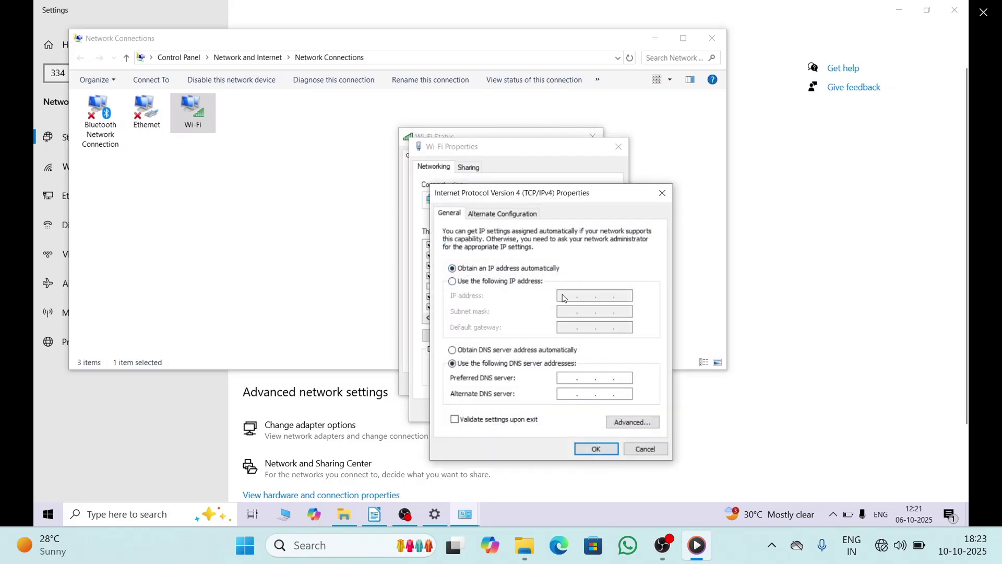
left_click(452, 282)
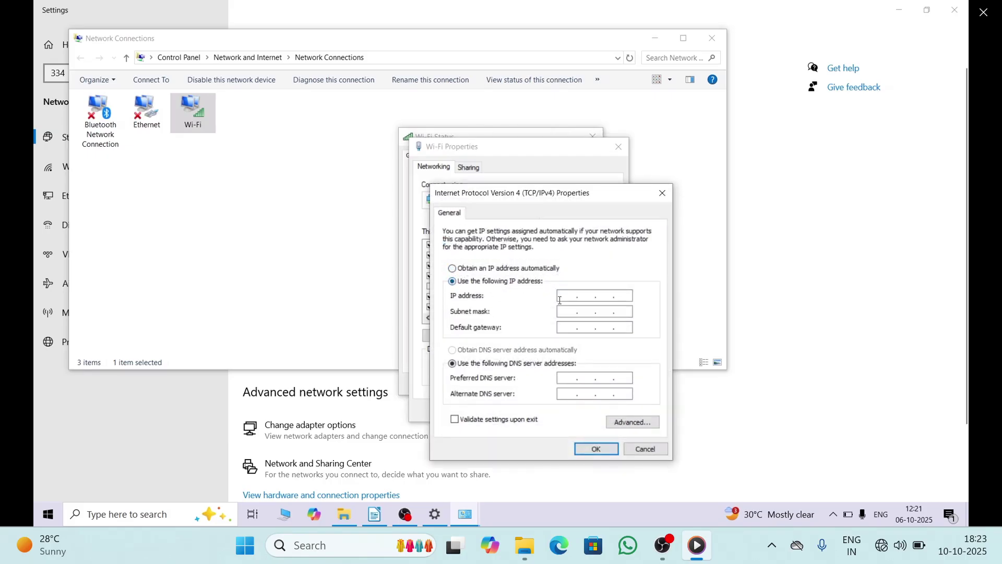
left_click(568, 296)
type("192 . 168 . 6 . 254")
left_click(586, 311)
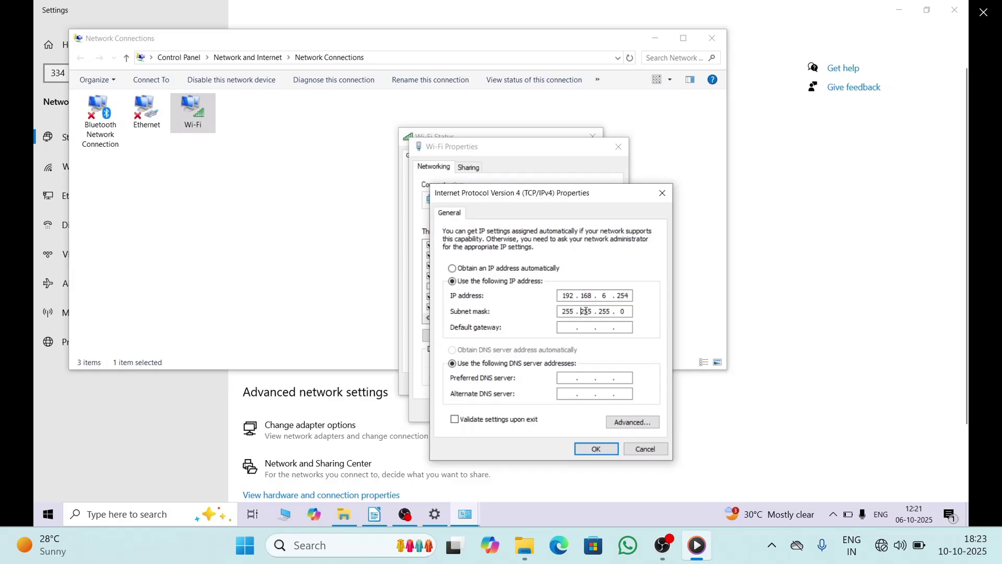
left_click(590, 450)
left_click(553, 411)
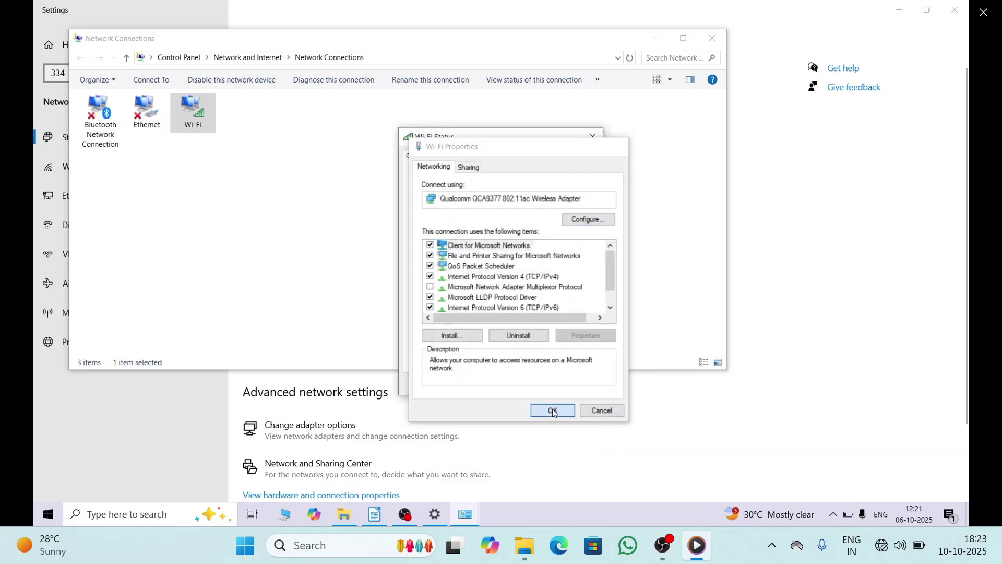
left_click(580, 386)
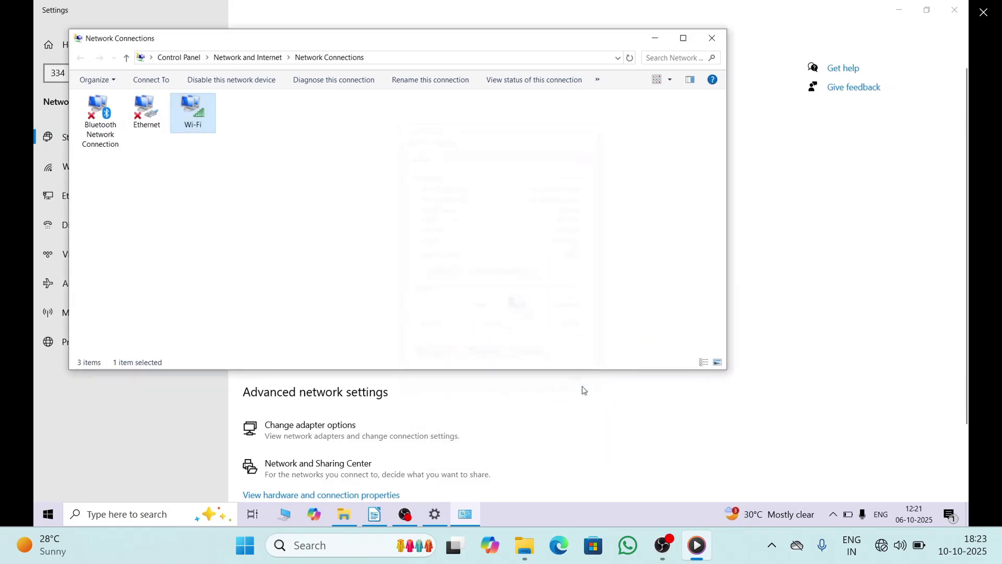
left_click(712, 38)
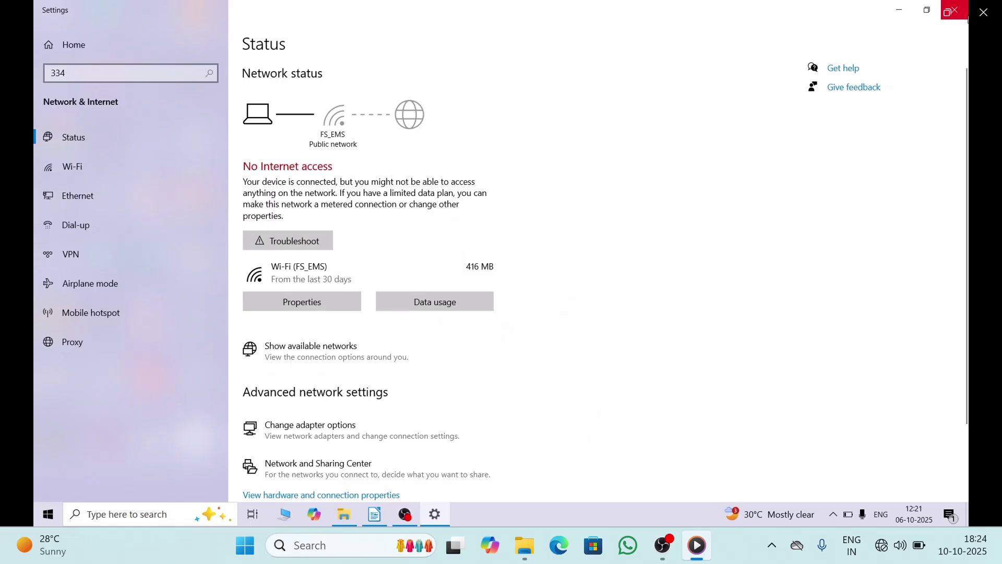
left_click(963, 11)
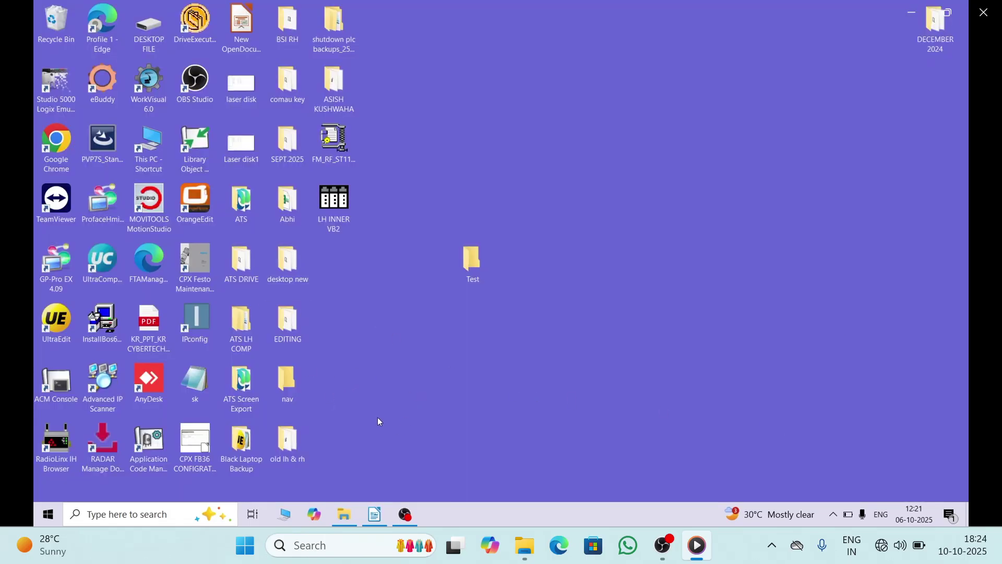
- Launch Studio 5000 and start opening a project from a controller upload
left_click(140, 514)
type("stu")
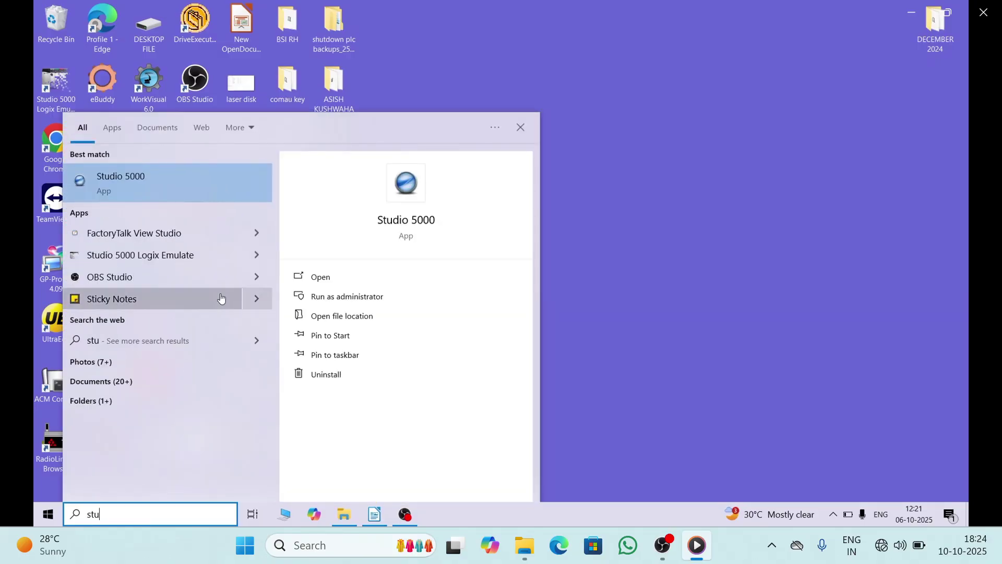
left_click(309, 275)
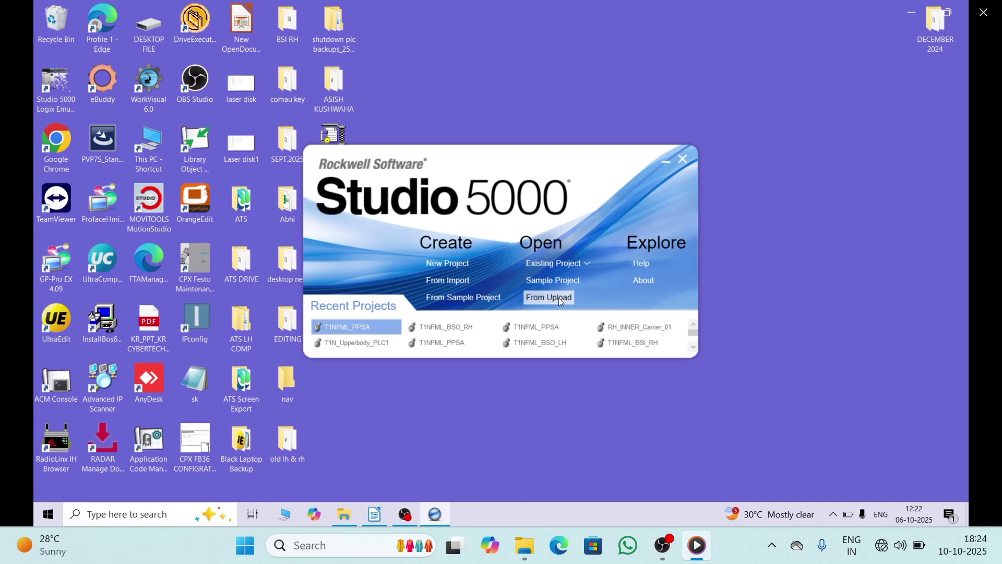
left_click(558, 297)
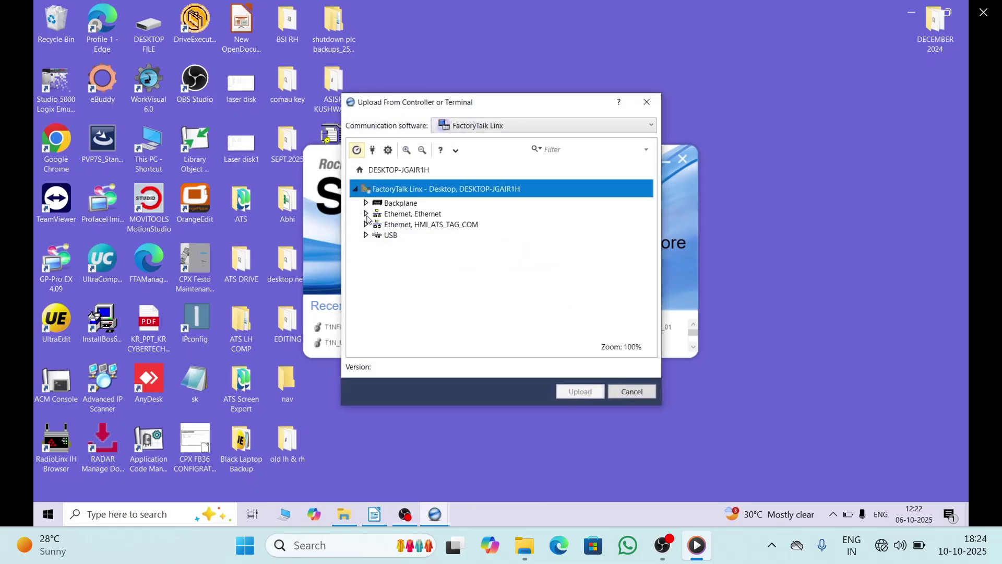
- Using FactoryTalk Linx, start the upload from the 00, 1769-L33ER, FS_EMS controller under 192.168.6.1 on the Ethernet network's CompactBus
left_click(367, 217)
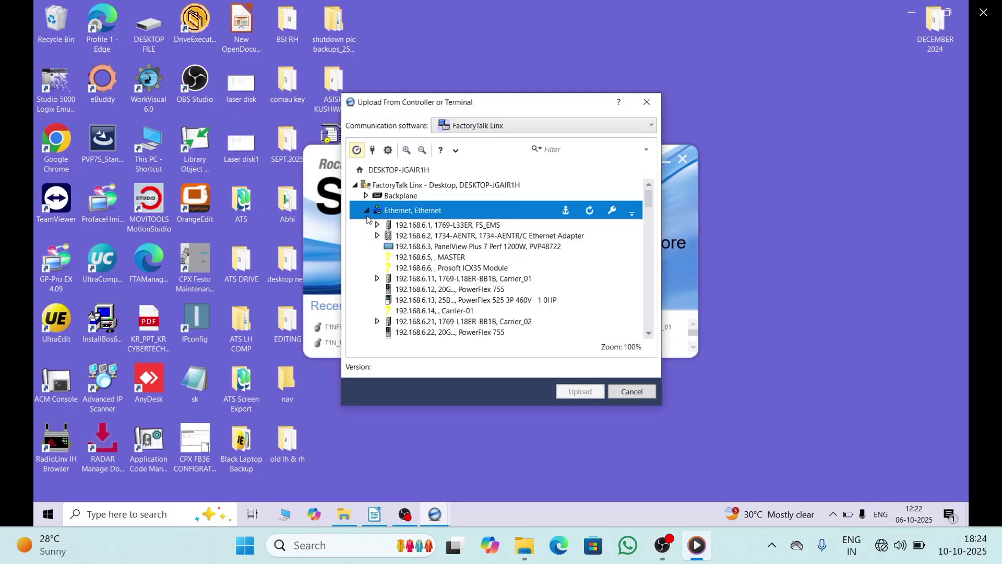
left_click(651, 126)
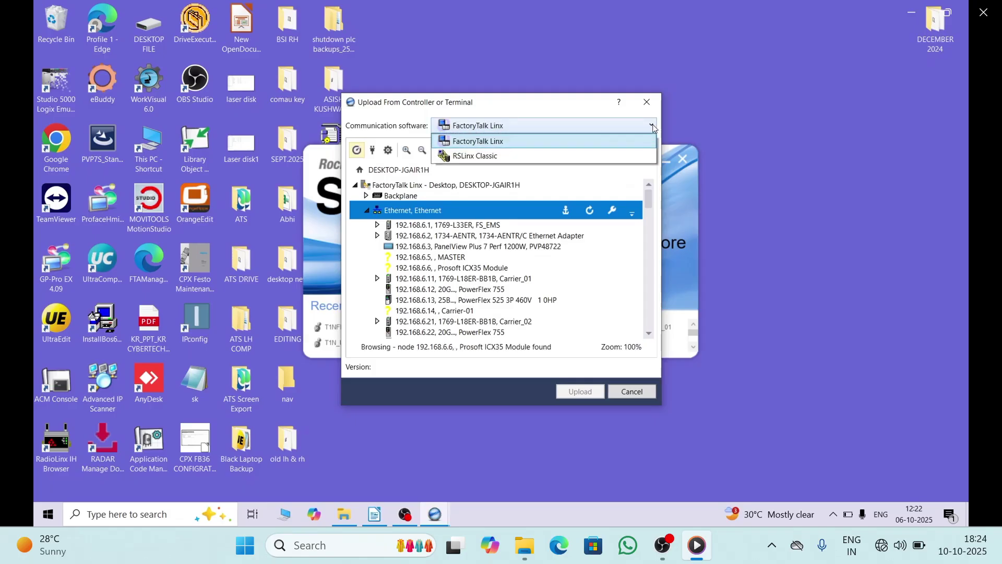
left_click(553, 148)
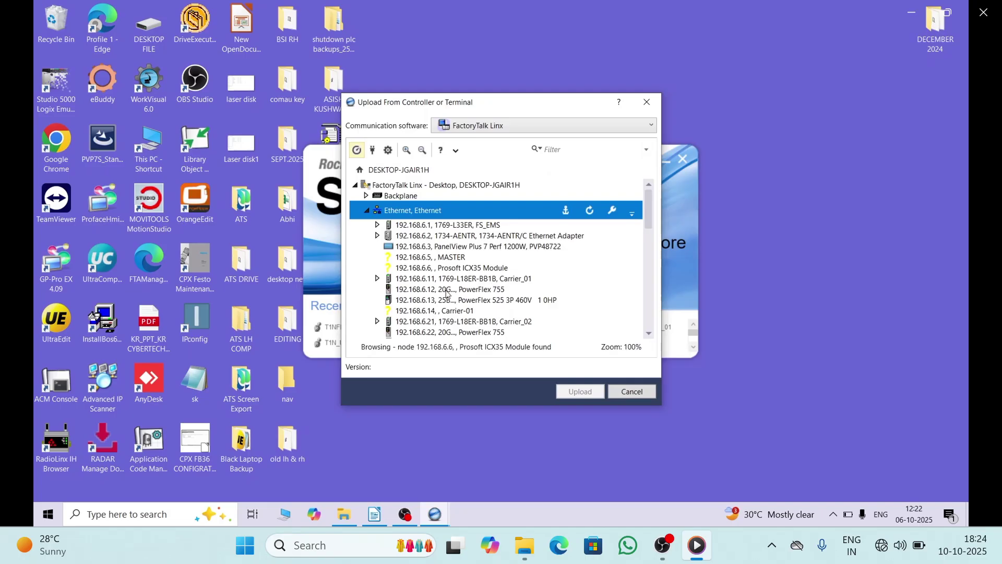
left_click(377, 225)
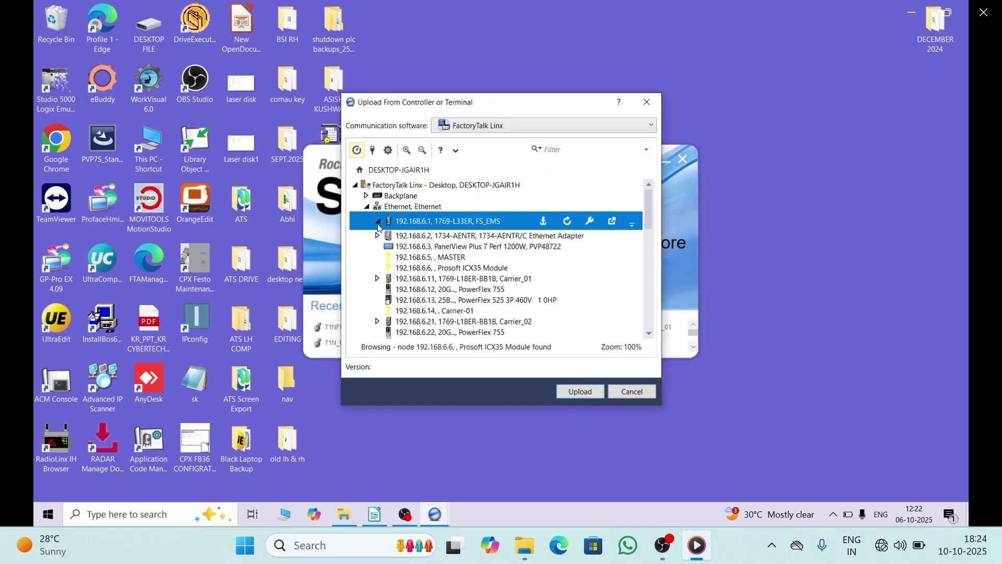
left_click(389, 235)
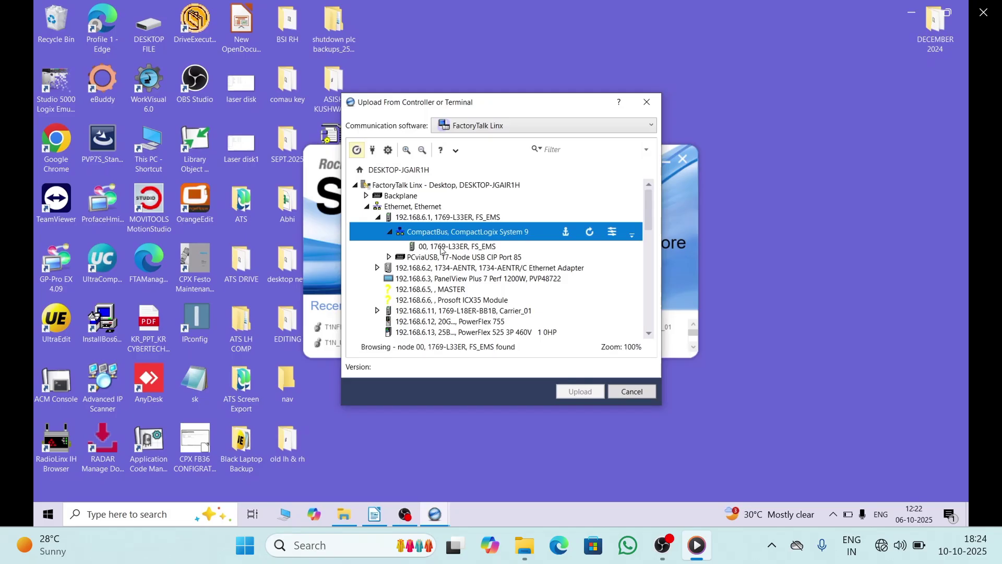
left_click(441, 247)
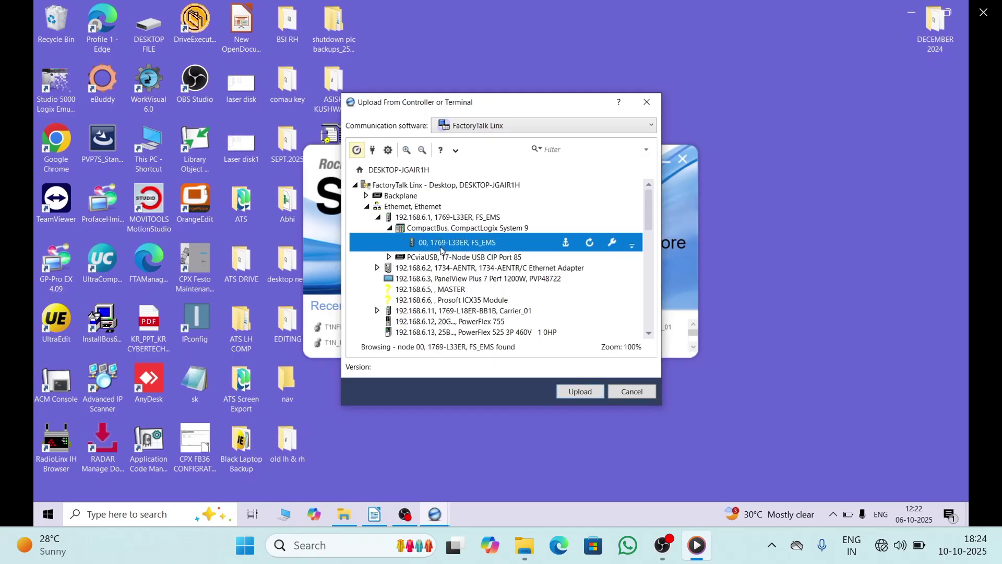
left_click(578, 392)
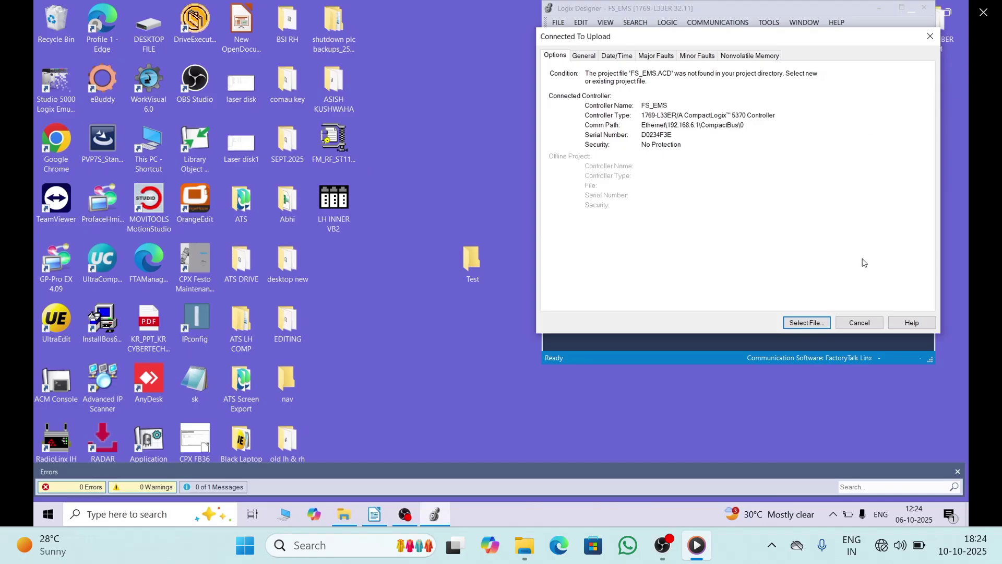
- Choose the Test folder on the desktop for the upload file FS_EMS, and confirm creating the project file and uploading
left_click(815, 324)
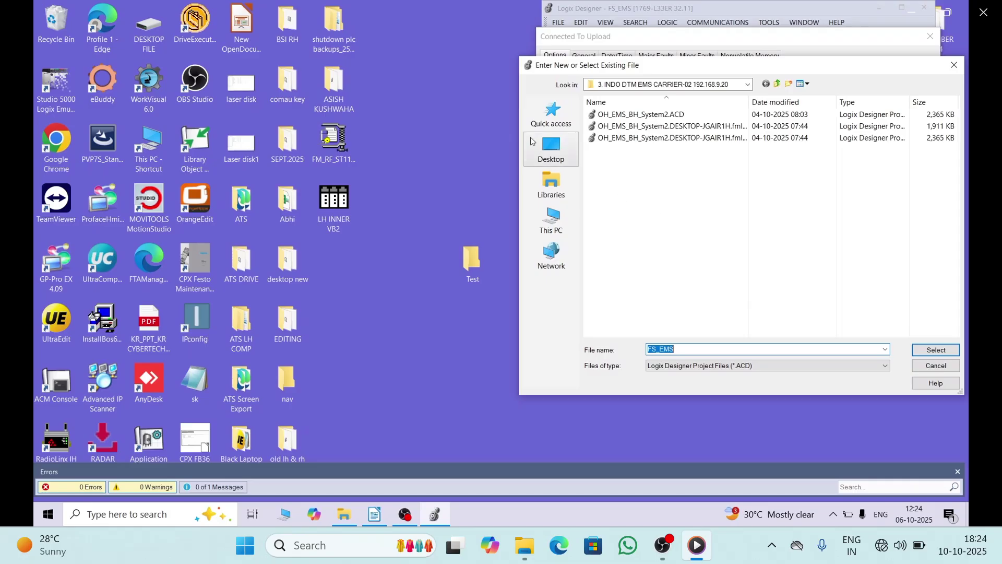
left_click(544, 147)
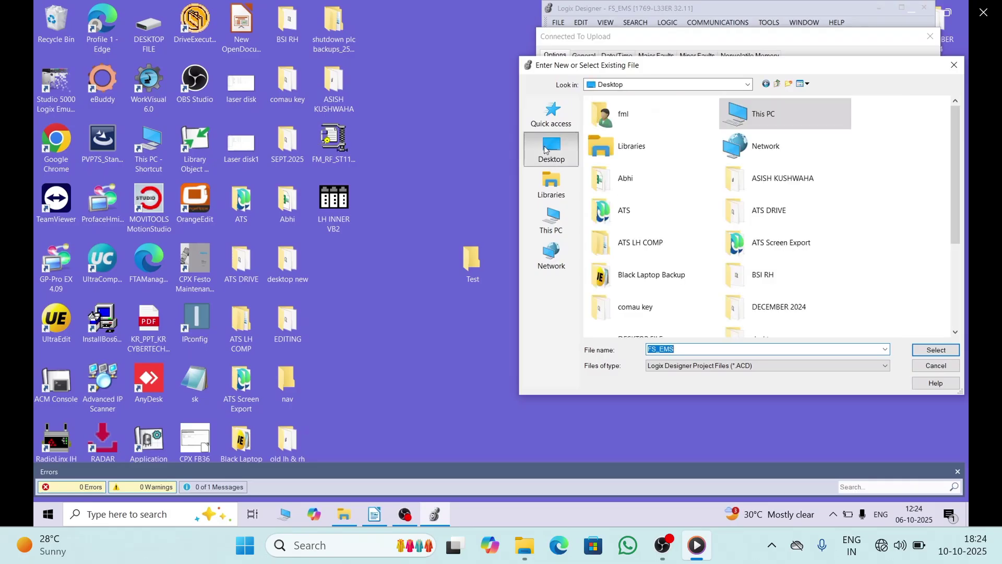
scroll(878, 252, "down", 3)
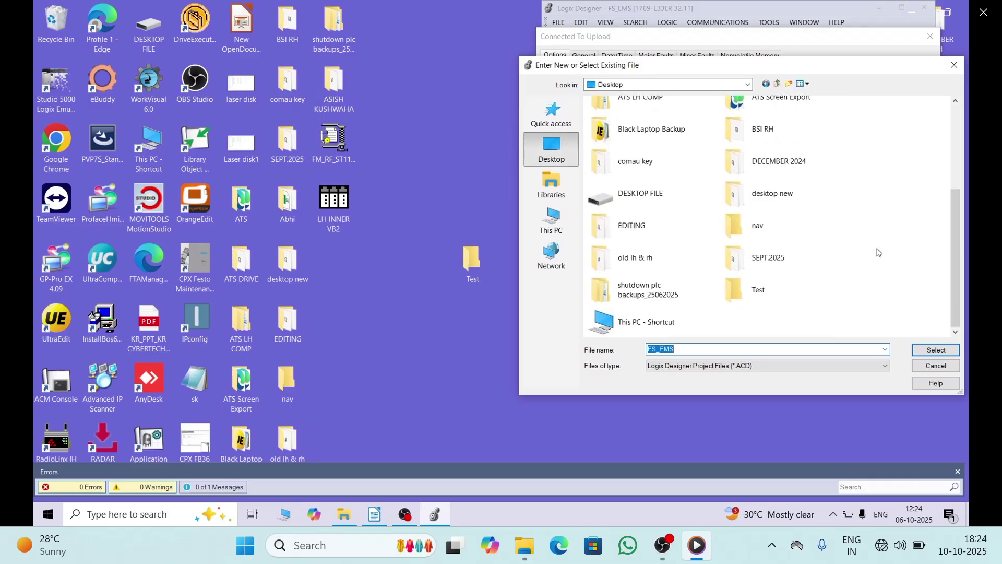
double_click(772, 292)
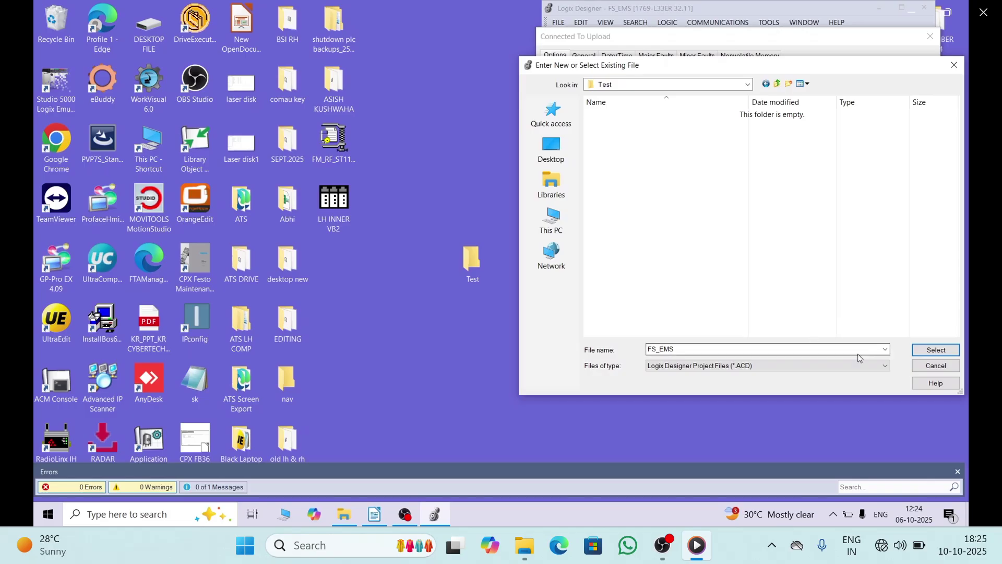
double_click(739, 348)
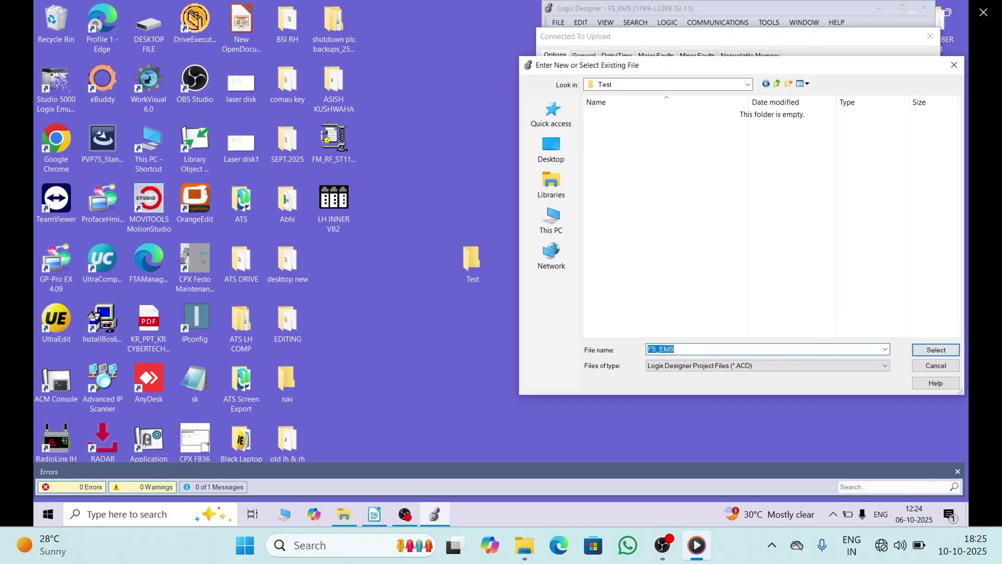
left_click(935, 348)
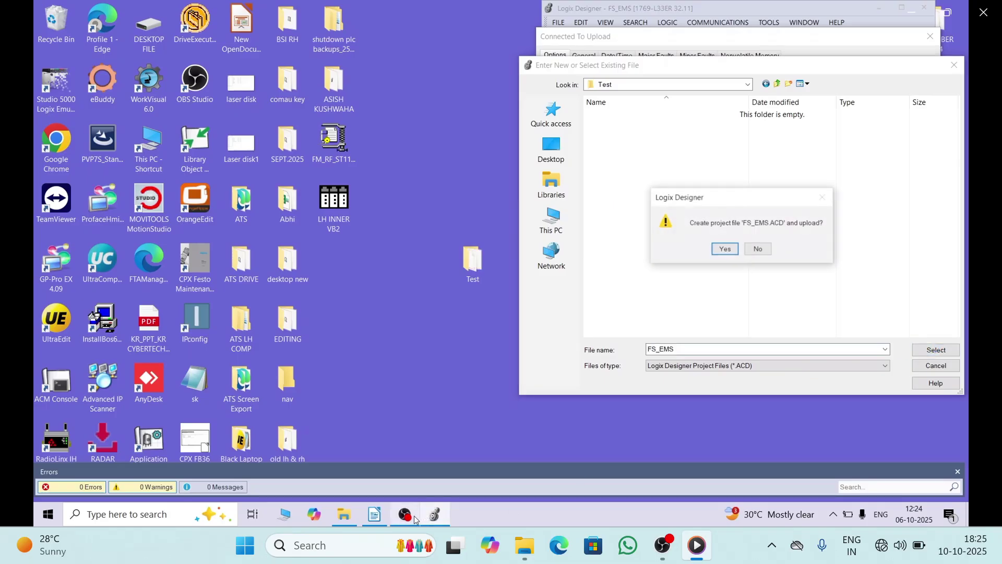
left_click(724, 250)
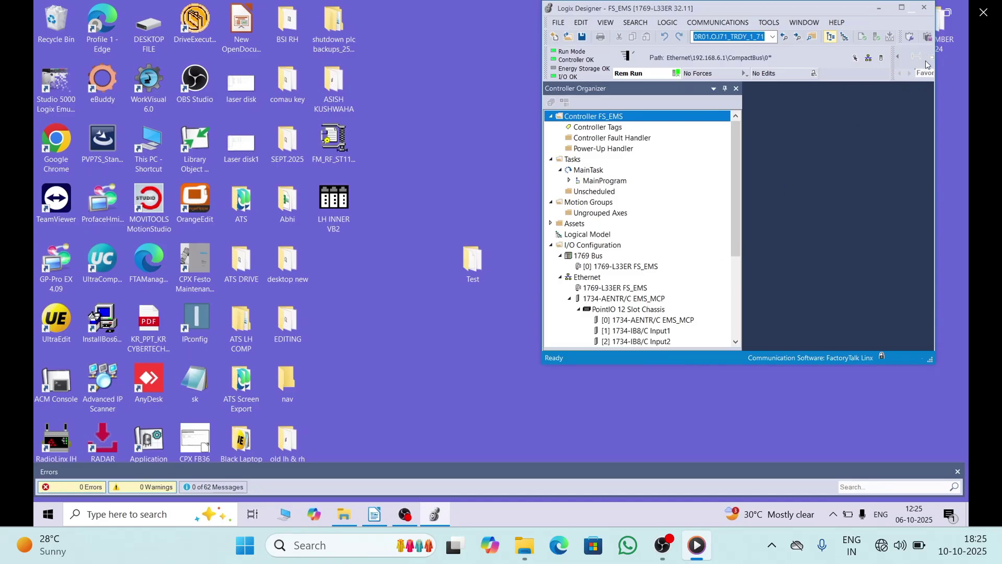
- Enlarge the workspace by maximizing the project window and closing the Errors pane, and open MainProgram's A02_Input_Mapping routine
left_click(901, 7)
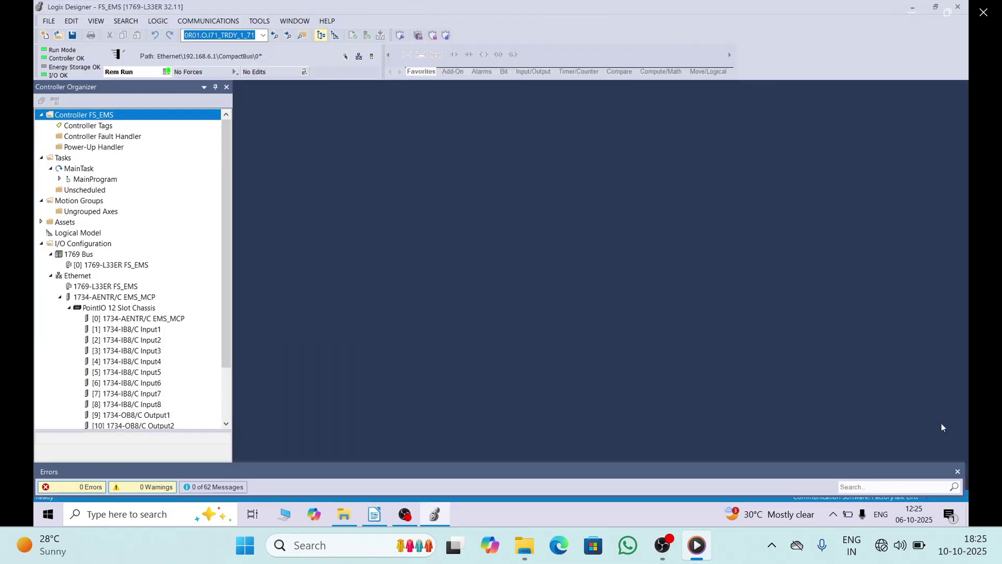
left_click(958, 472)
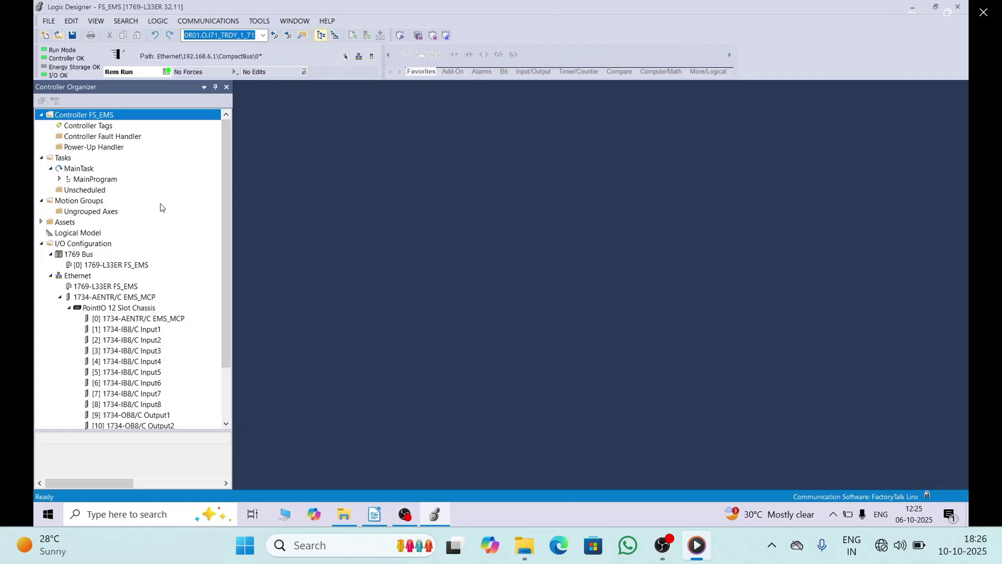
left_click(60, 179)
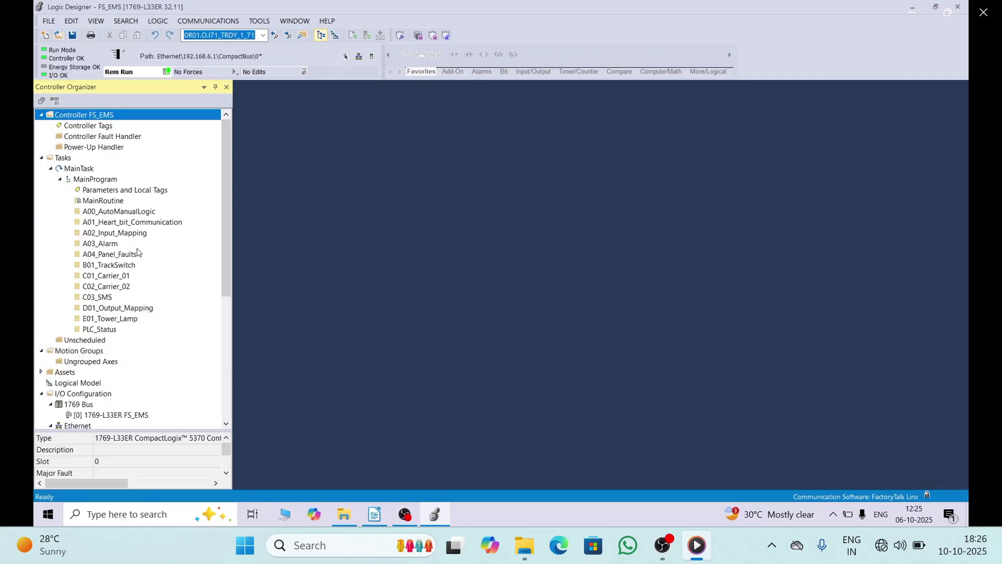
double_click(140, 233)
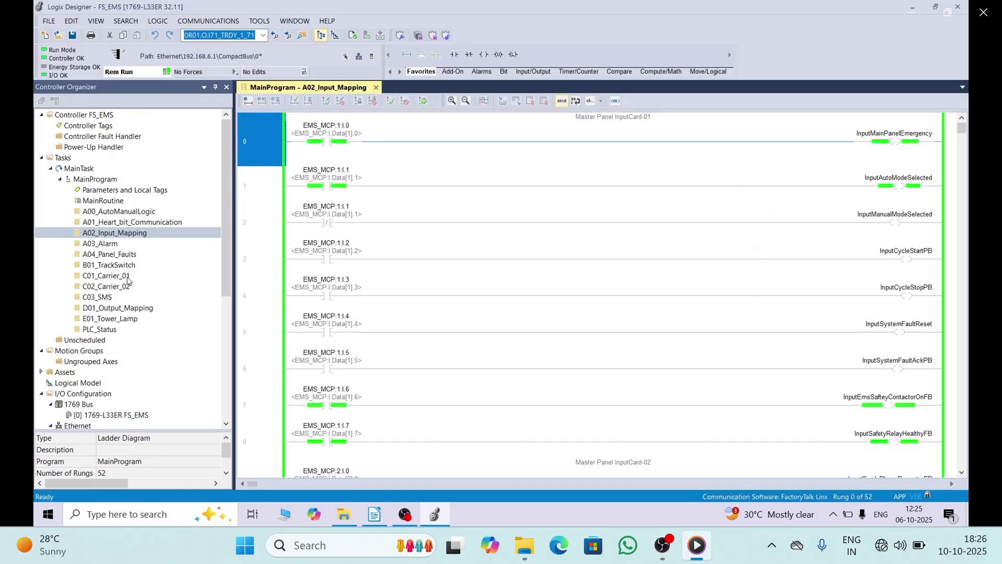
- Open the C01_Carrier_01 routine and look through its live ladder rungs
double_click(127, 277)
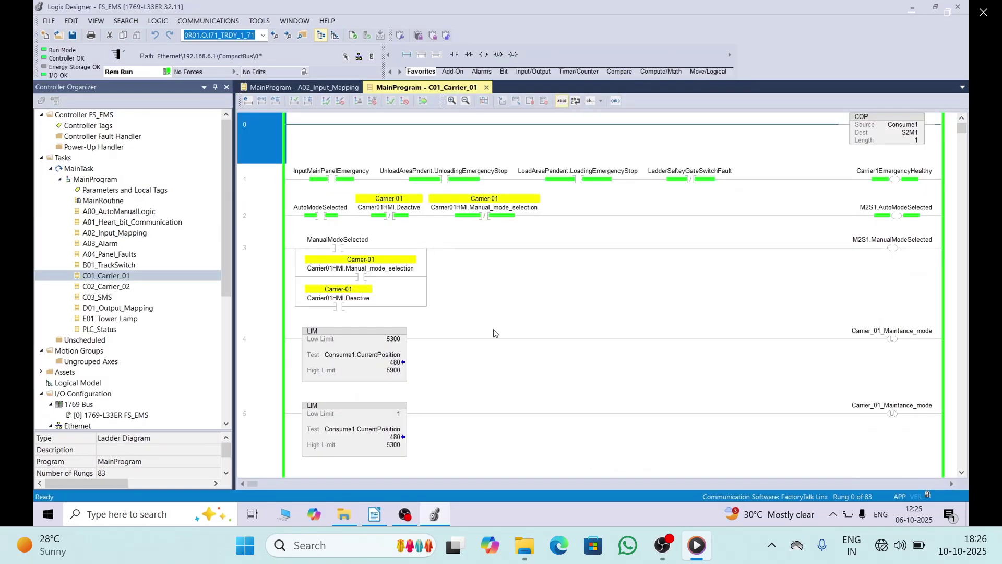
scroll(495, 333, "down", 10)
scroll(493, 330, "down", 10)
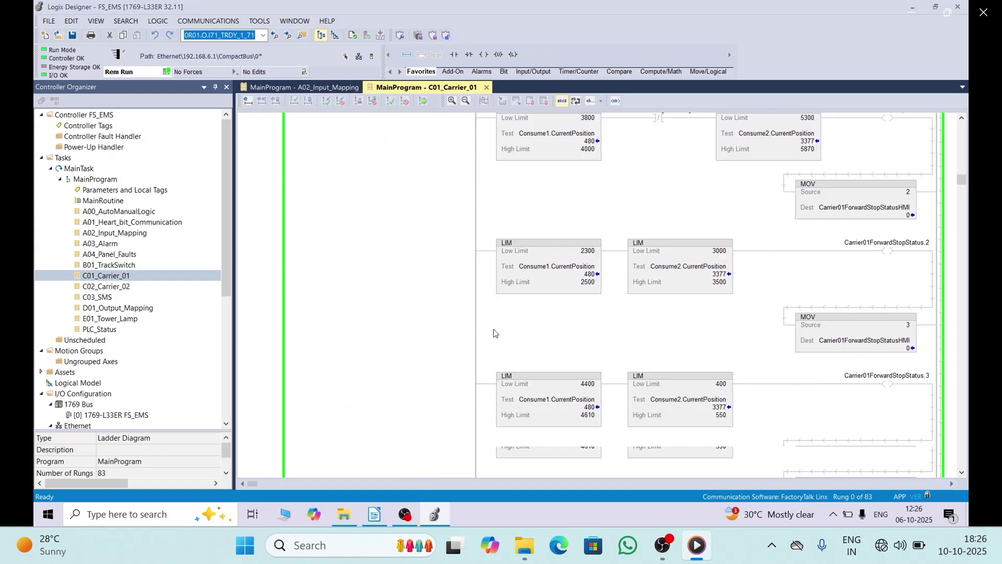
scroll(492, 328, "up", 20)
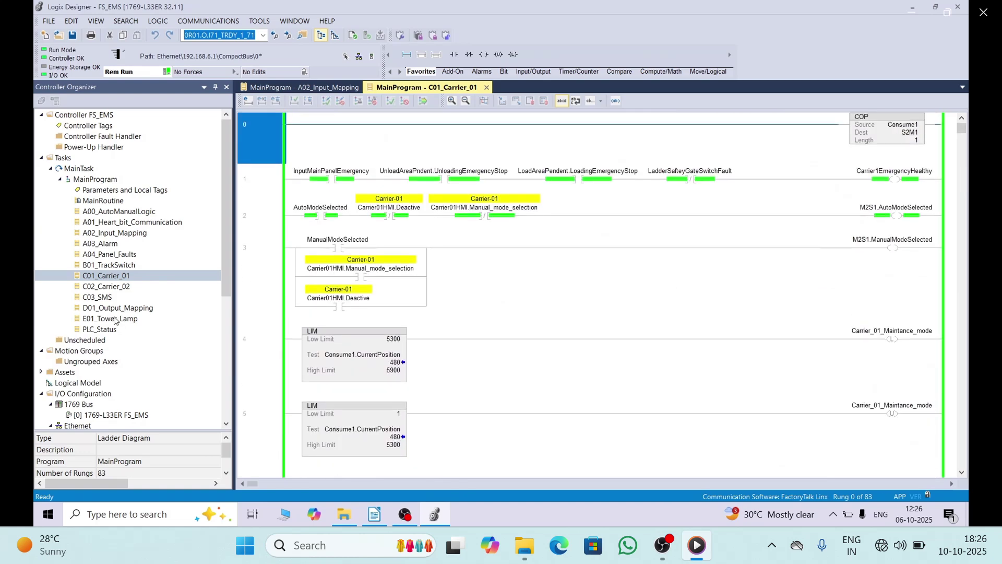
- Open the E01_Tower_Lamp routine and review its alarm and lamp rungs online
double_click(114, 320)
scroll(598, 278, "down", 5)
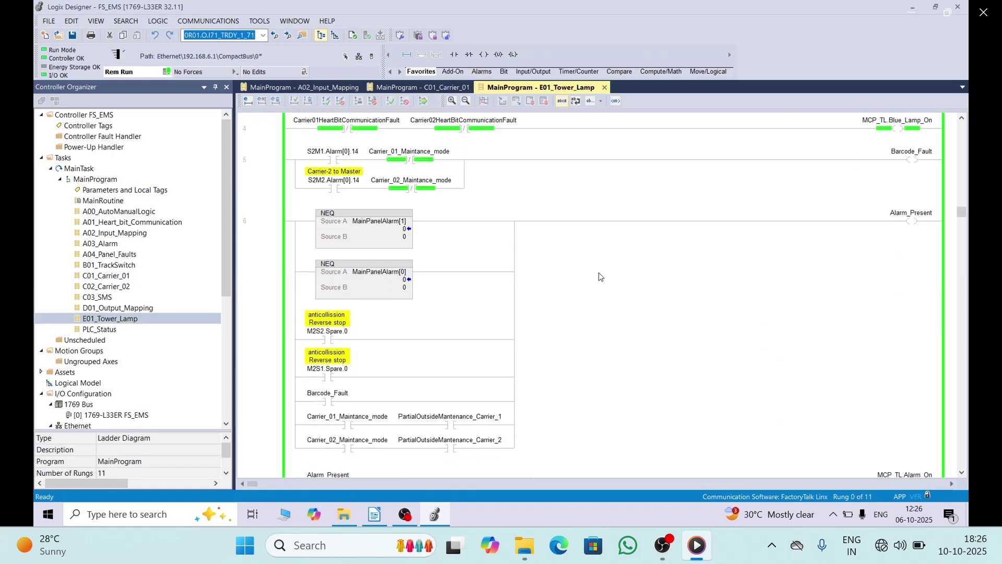
scroll(600, 277, "down", 5)
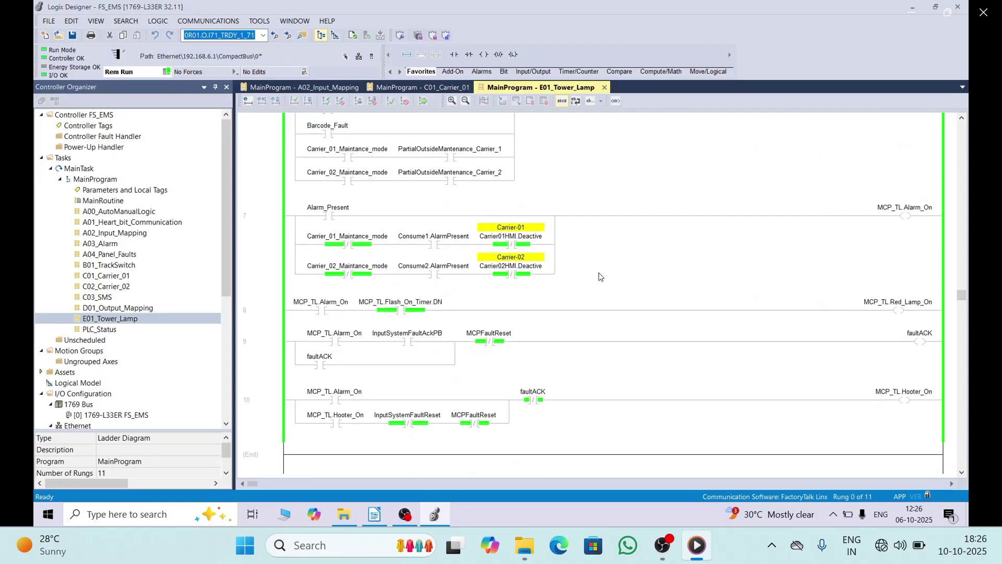
scroll(600, 276, "up", 5)
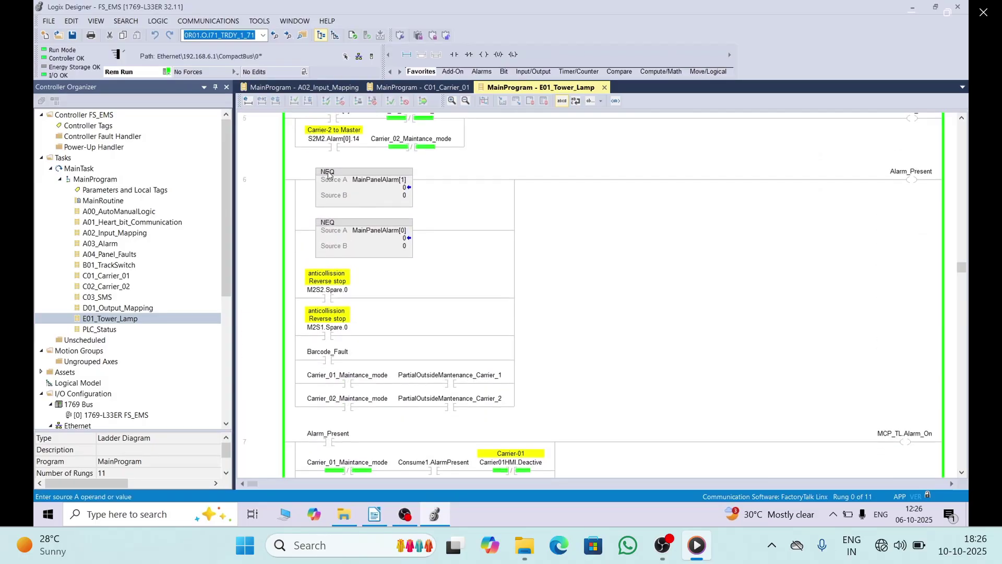